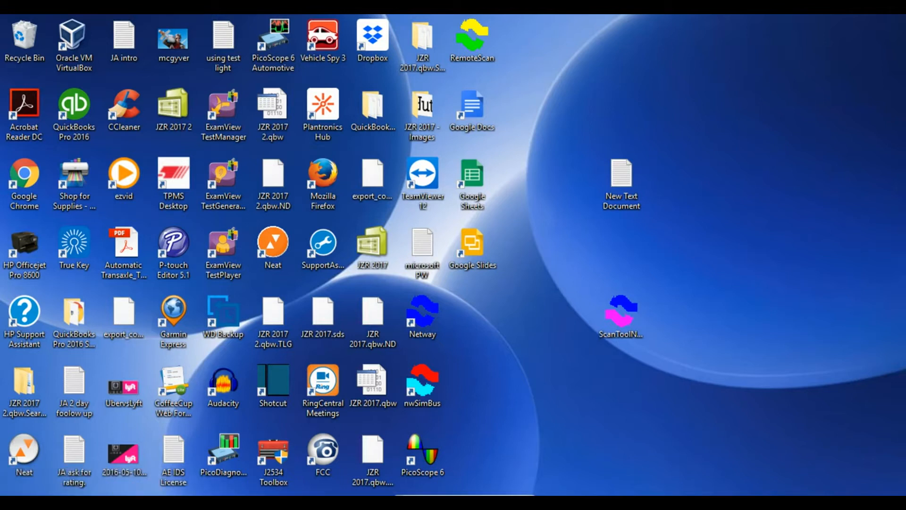
# - Show the System information page via This PC's Properties from a 'computer' search
pyautogui.press('super')
pyautogui.write('c')
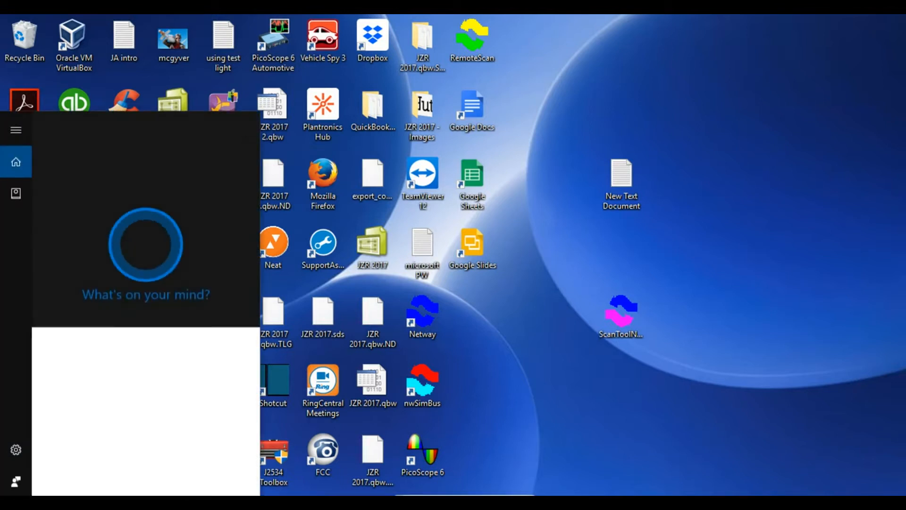
pyautogui.write('omp')
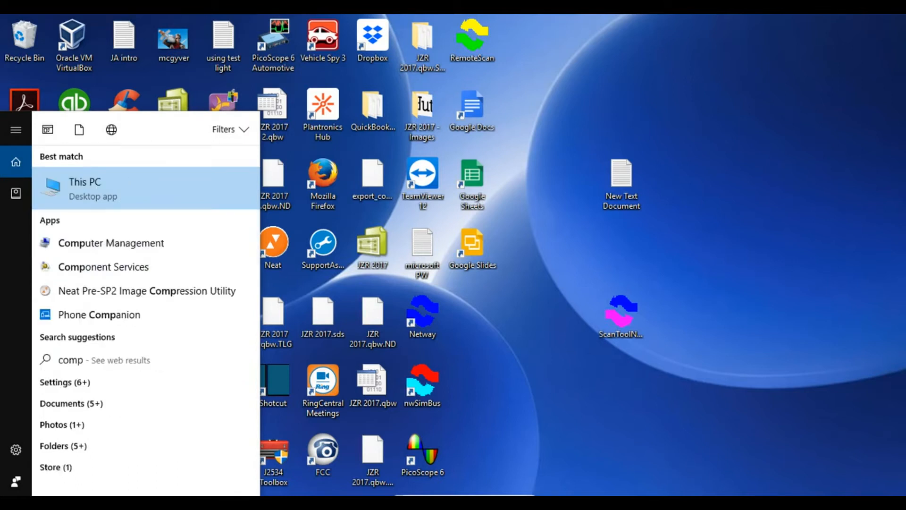
pyautogui.write('ut')
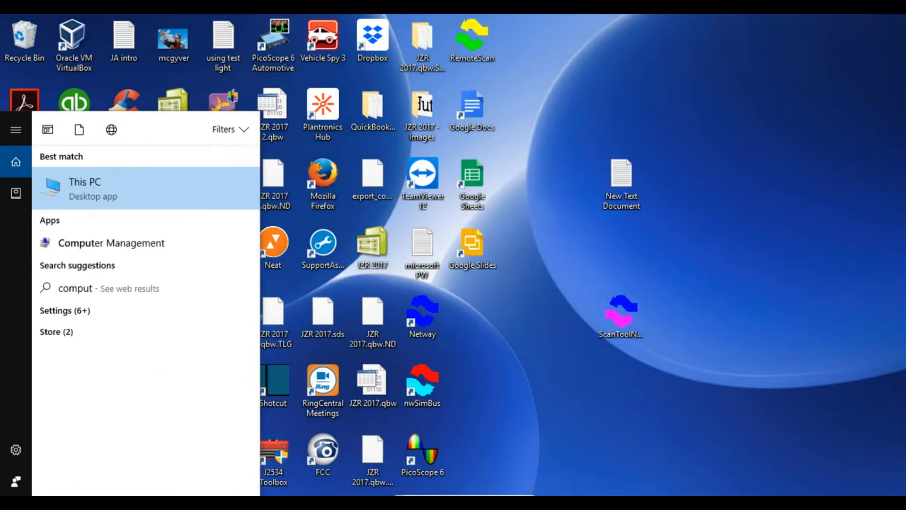
pyautogui.write('er')
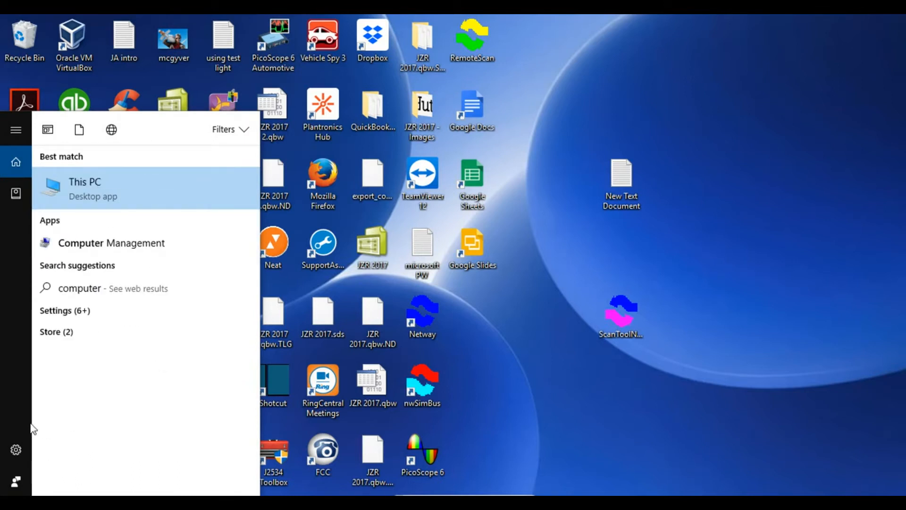
pyautogui.rightClick(124, 203)
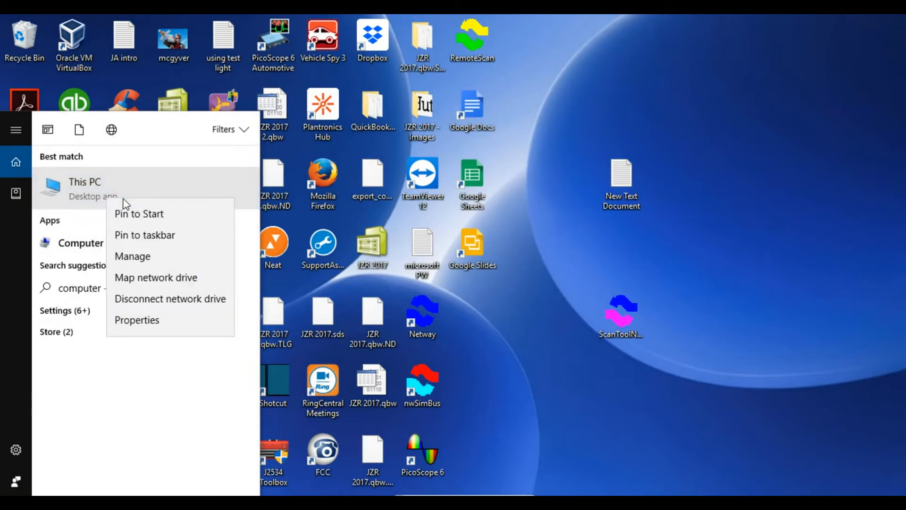
pyautogui.click(145, 319)
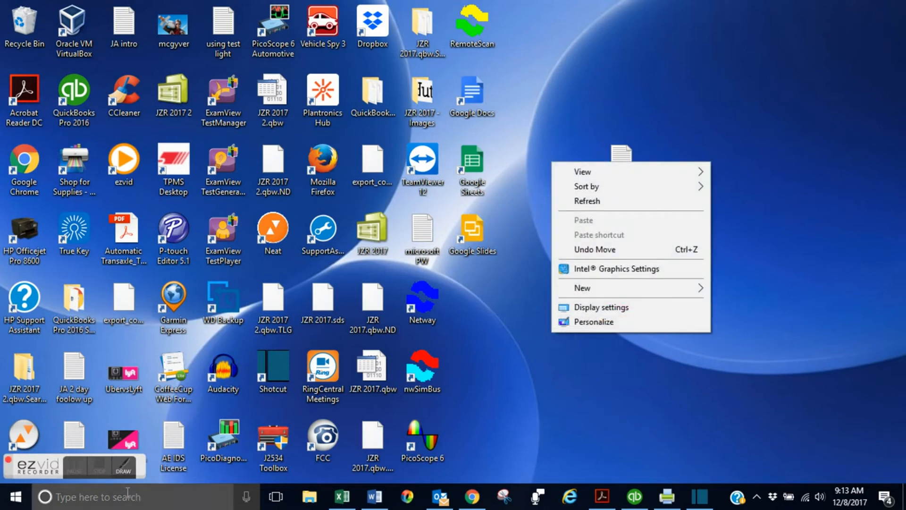
# - Reach the Personalize settings from the desktop's right-click menu
pyautogui.moveTo(135, 466); pyautogui.dragTo(319, 504)
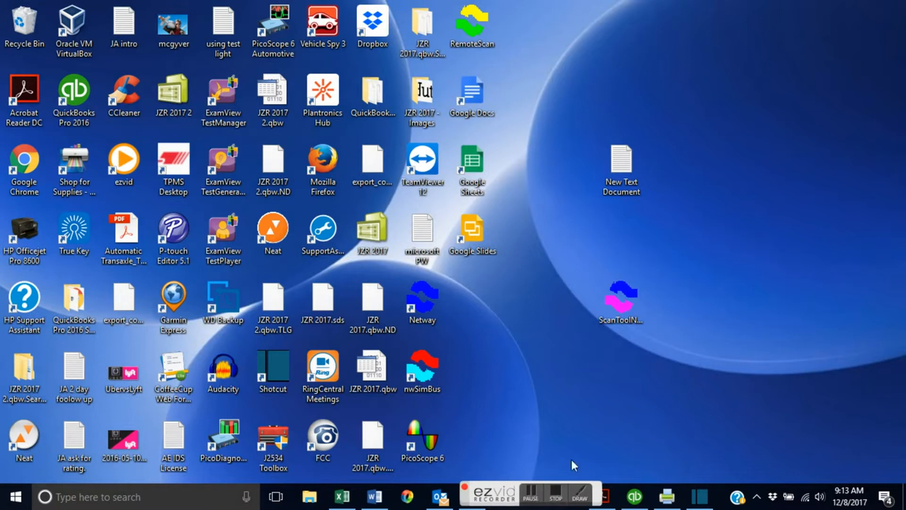
pyautogui.rightClick(551, 367)
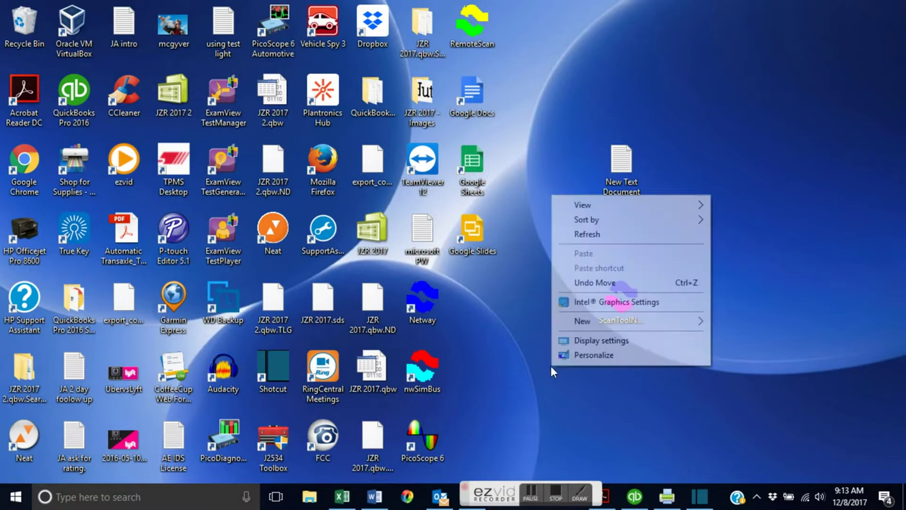
pyautogui.click(576, 357)
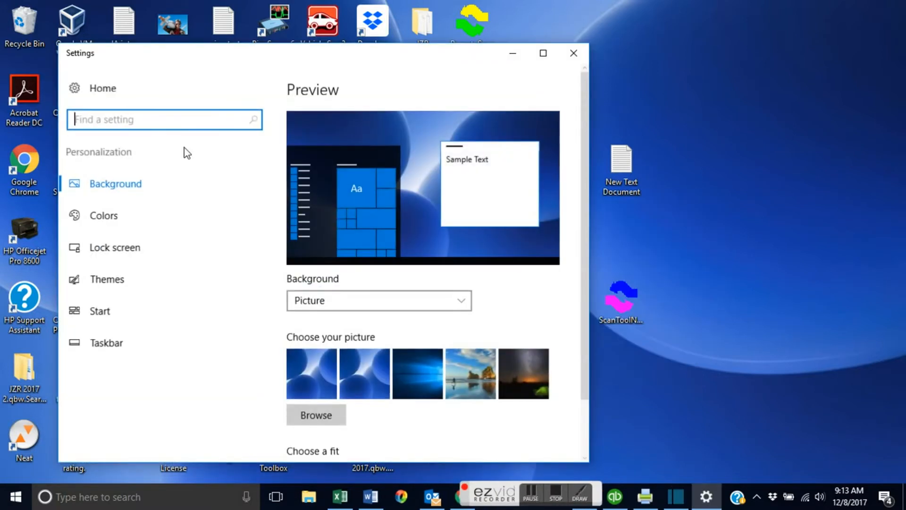
pyautogui.write('po')
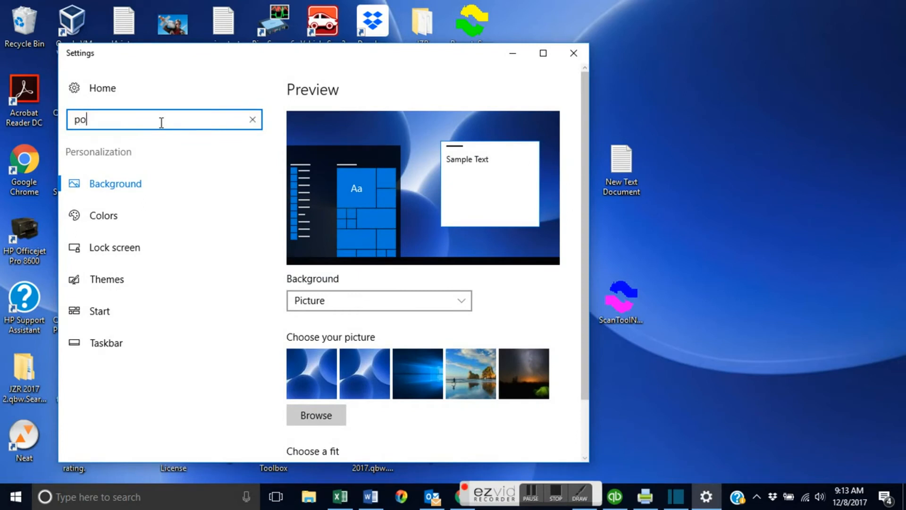
pyautogui.write('wer')
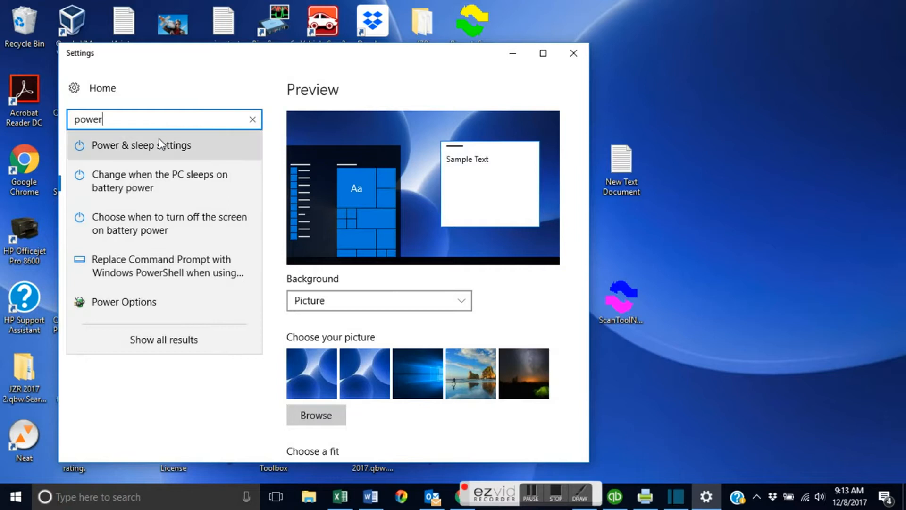
# - In the Dell plan, keep on-battery sleep at 30 minutes and set plugged-in sleep to Never
pyautogui.click(106, 301)
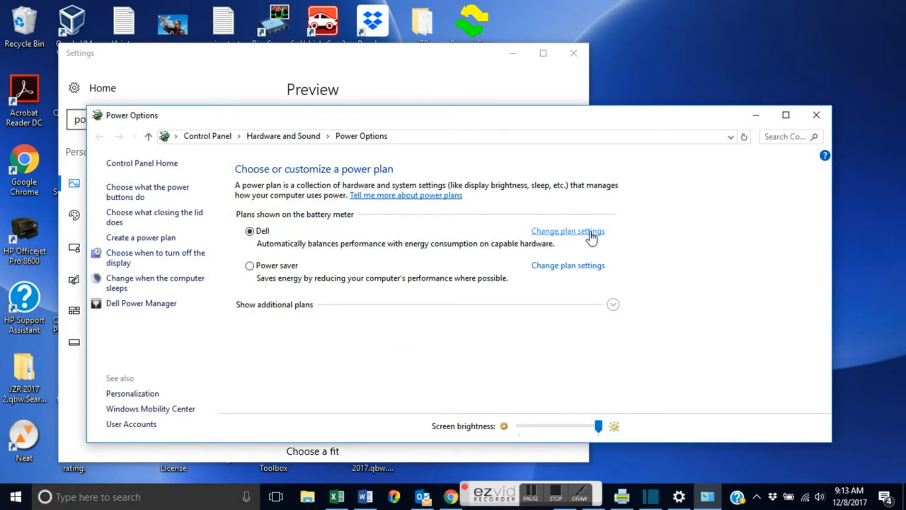
pyautogui.click(591, 235)
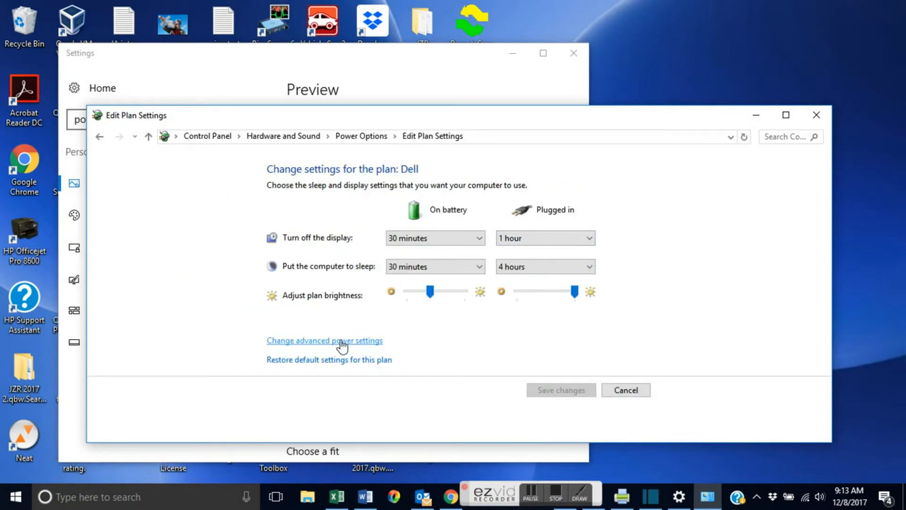
pyautogui.click(435, 267)
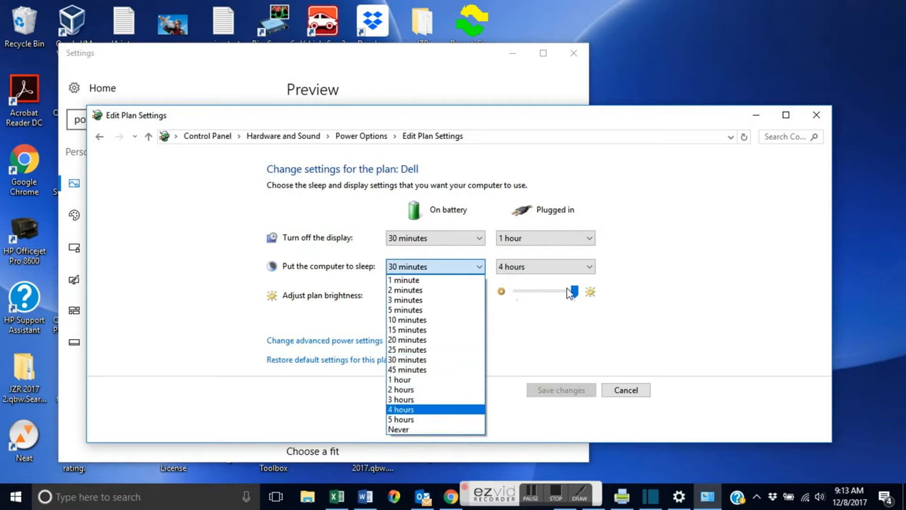
pyautogui.click(580, 330)
pyautogui.click(559, 266)
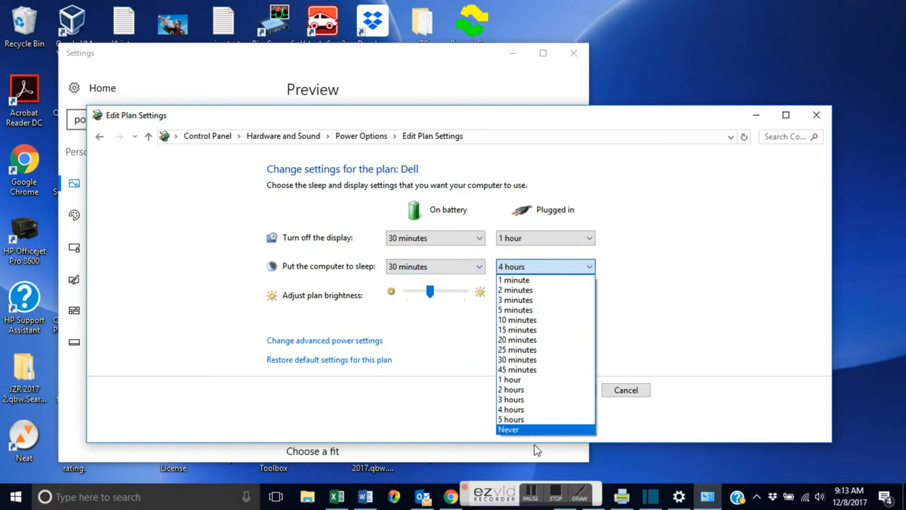
pyautogui.click(528, 430)
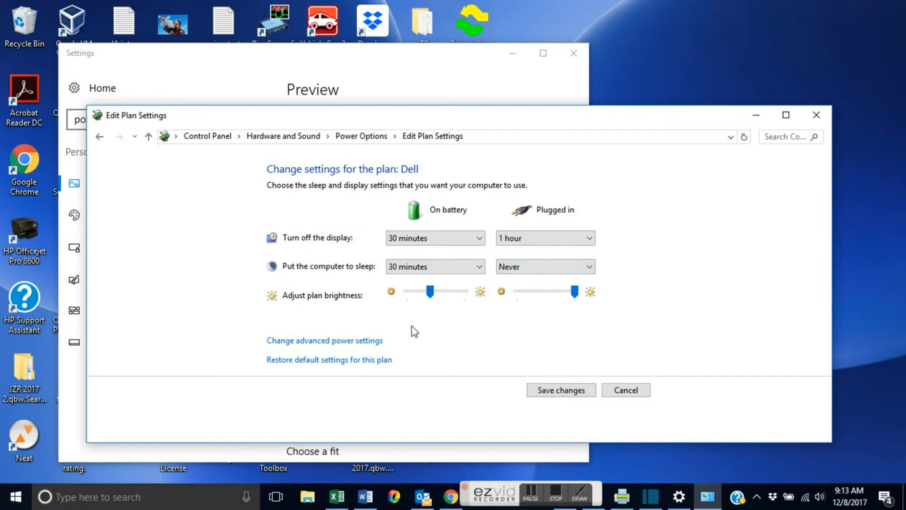
# - In advanced settings, set plugged-in hard disk turn-off to 1200 minutes
pyautogui.click(345, 341)
pyautogui.write('5')
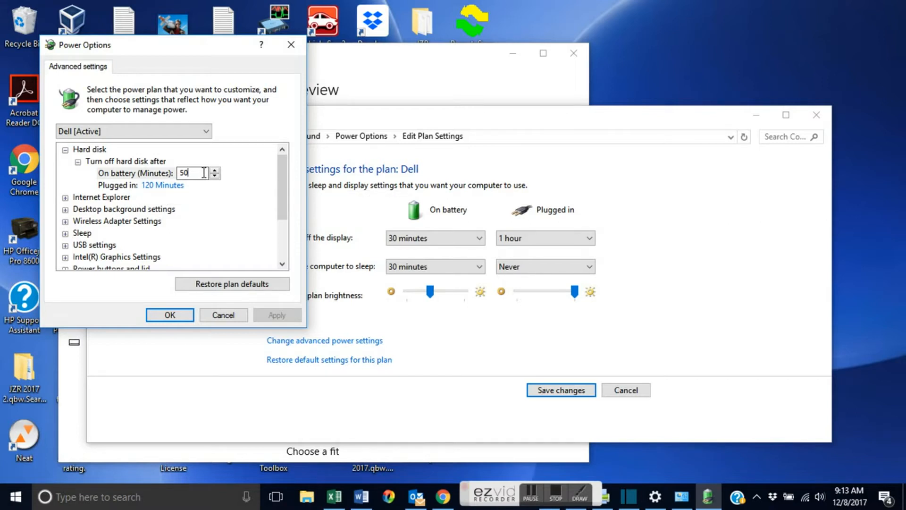
pyautogui.write('0')
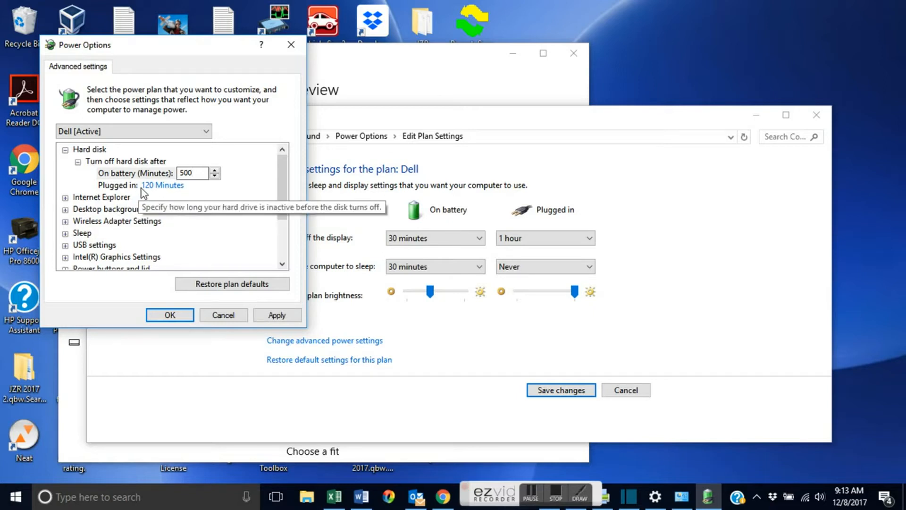
pyautogui.click(149, 186)
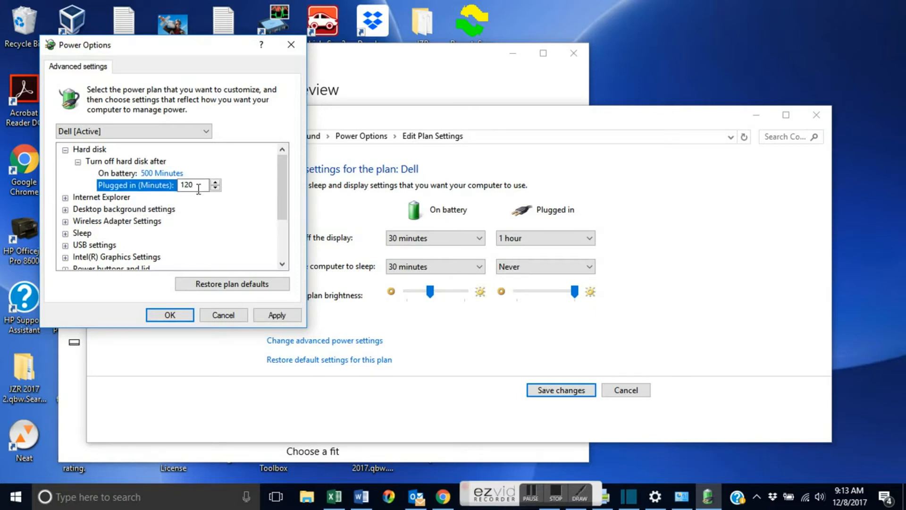
pyautogui.write('0')
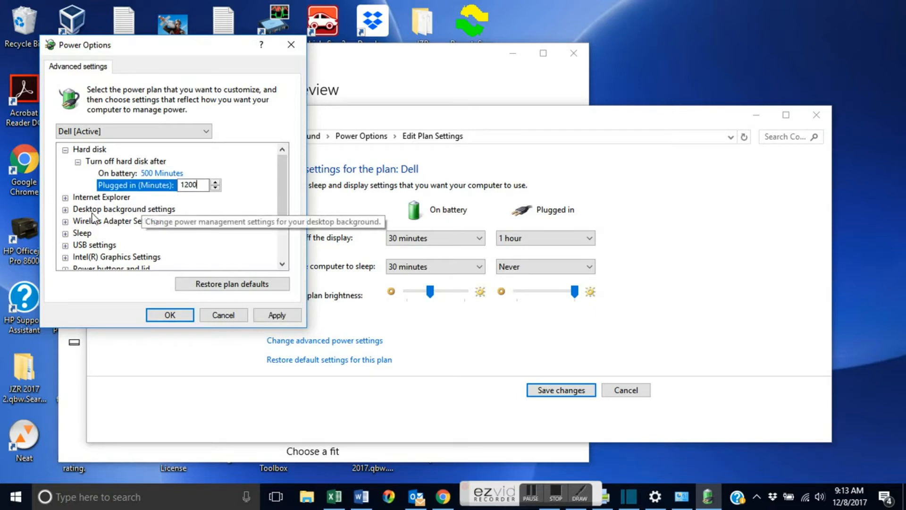
# - Review the Wireless Adapter power saving mode values, then expand the Sleep group
pyautogui.click(65, 221)
pyautogui.click(78, 233)
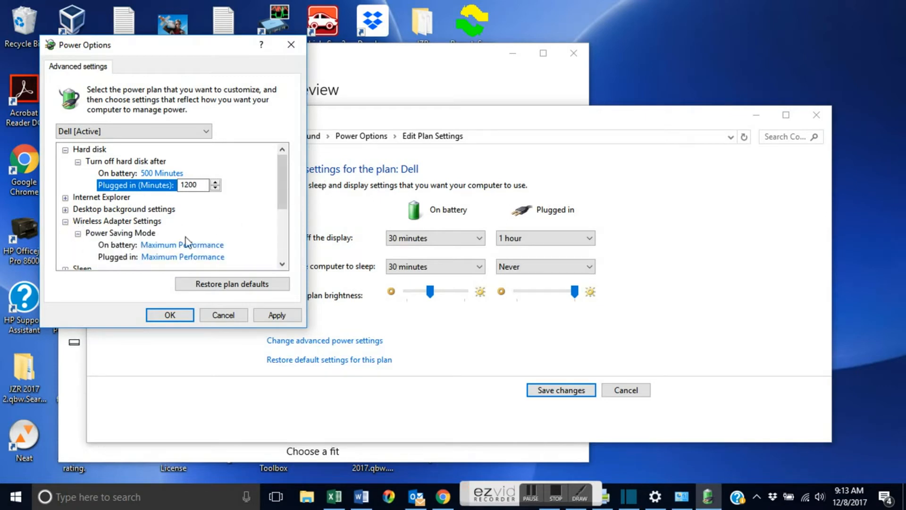
pyautogui.click(78, 232)
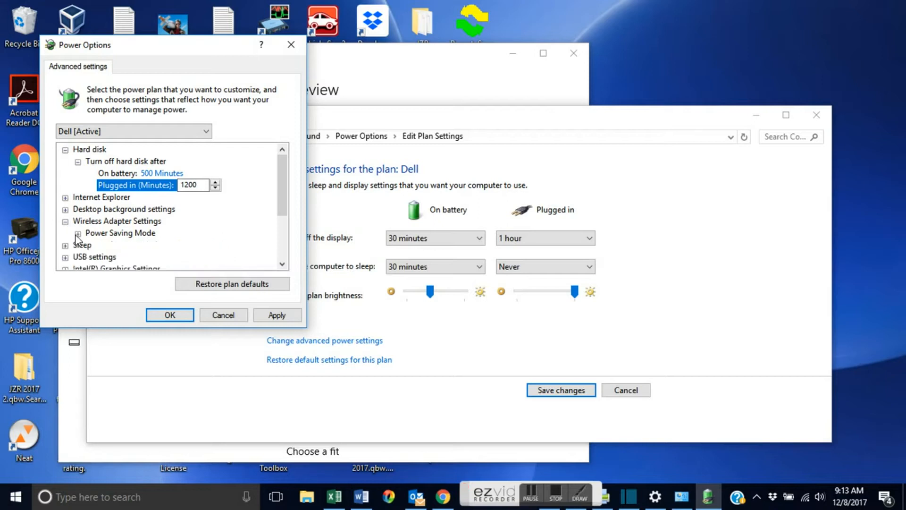
pyautogui.click(65, 221)
pyautogui.click(65, 233)
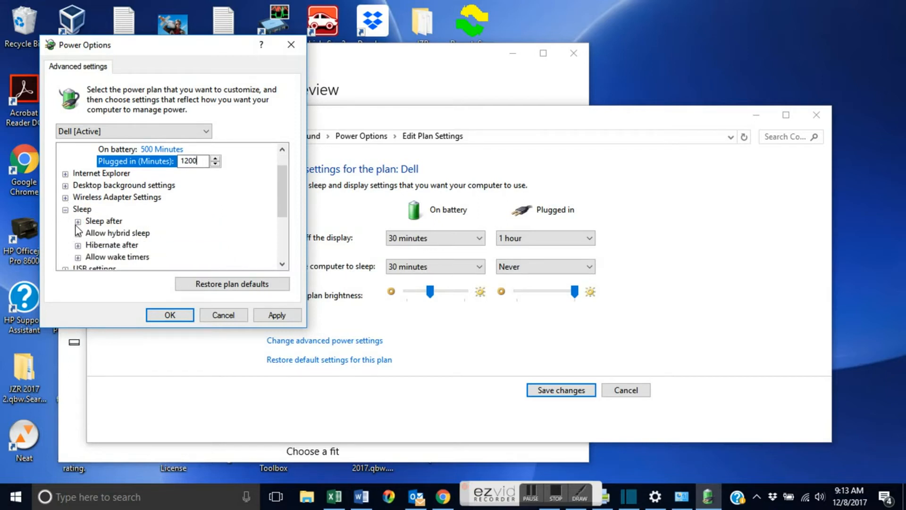
# - Set Sleep after to 300 minutes on battery and 2400 minutes plugged in
pyautogui.click(78, 221)
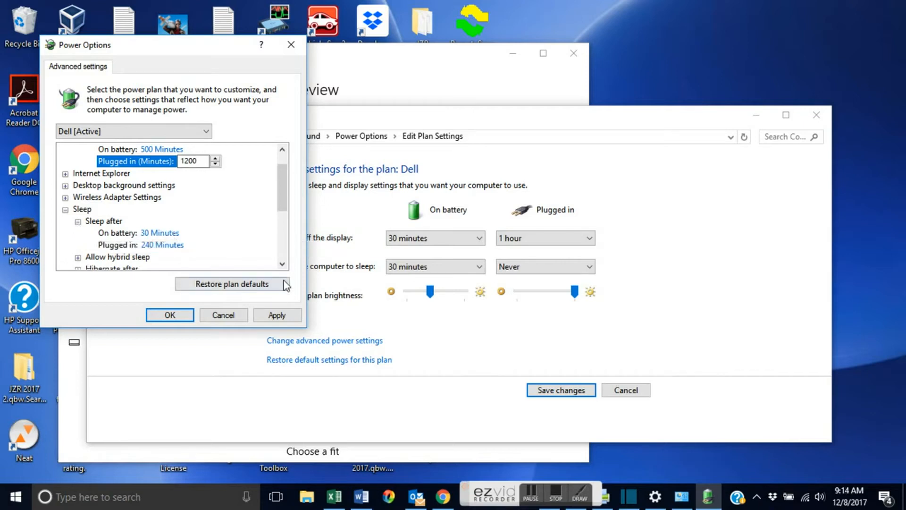
pyautogui.click(165, 235)
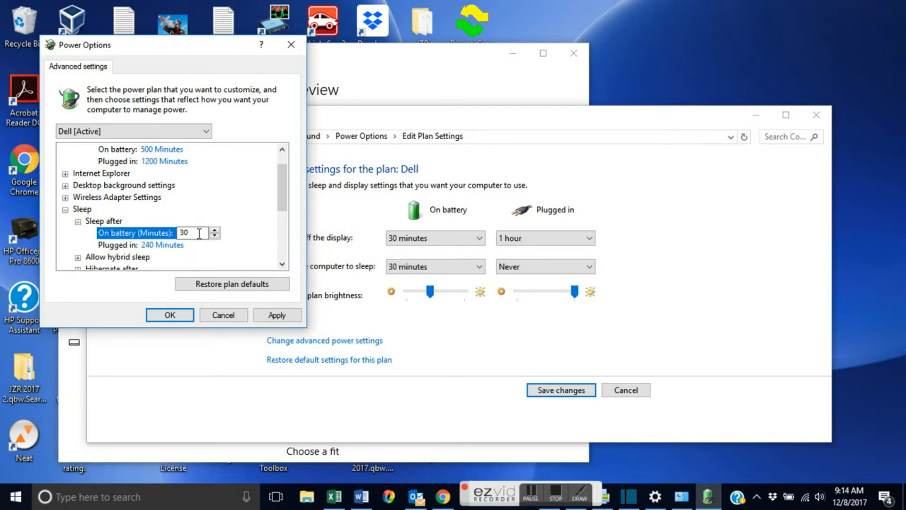
pyautogui.write('0')
pyautogui.click(183, 246)
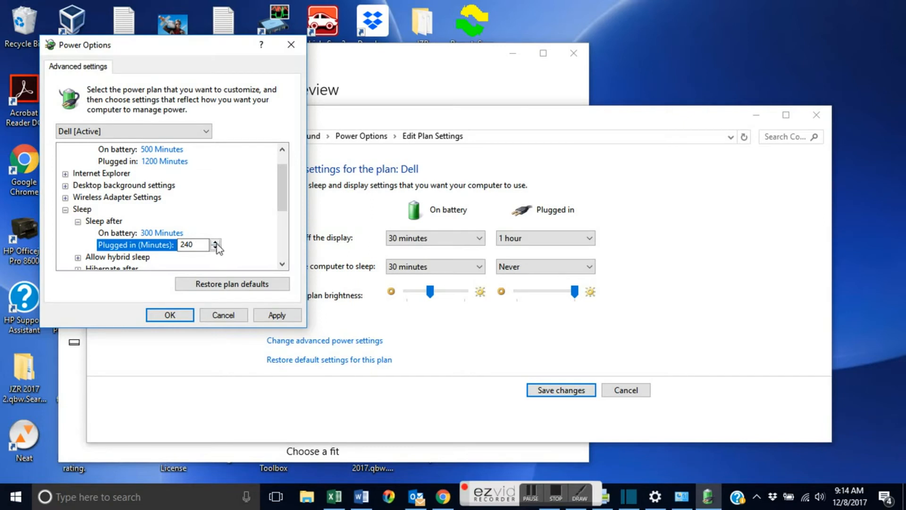
pyautogui.write('0')
pyautogui.moveTo(283, 203); pyautogui.dragTo(286, 231)
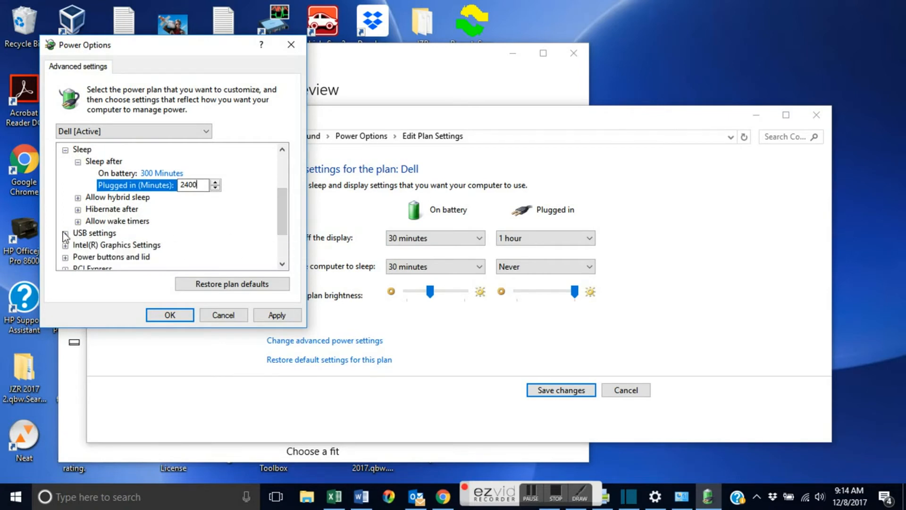
# - Confirm USB selective suspend stays Disabled on battery under USB settings
pyautogui.click(65, 233)
pyautogui.click(79, 245)
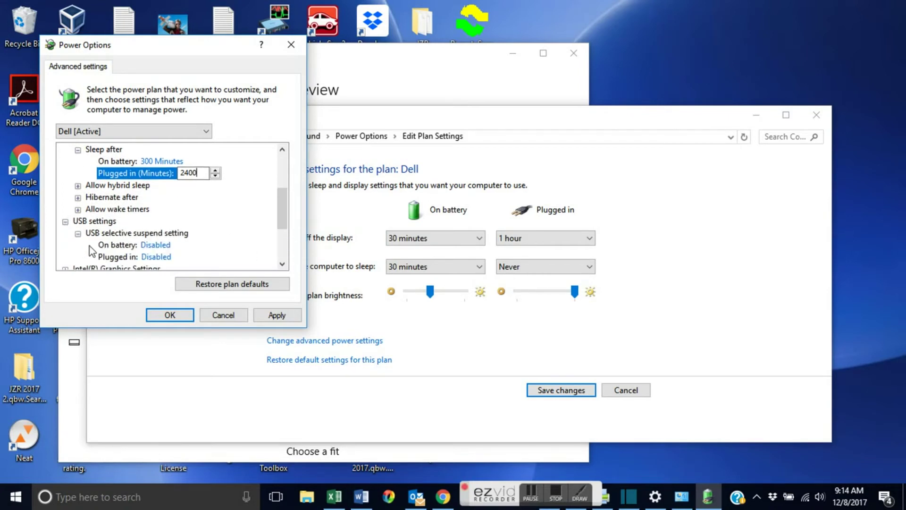
pyautogui.click(155, 246)
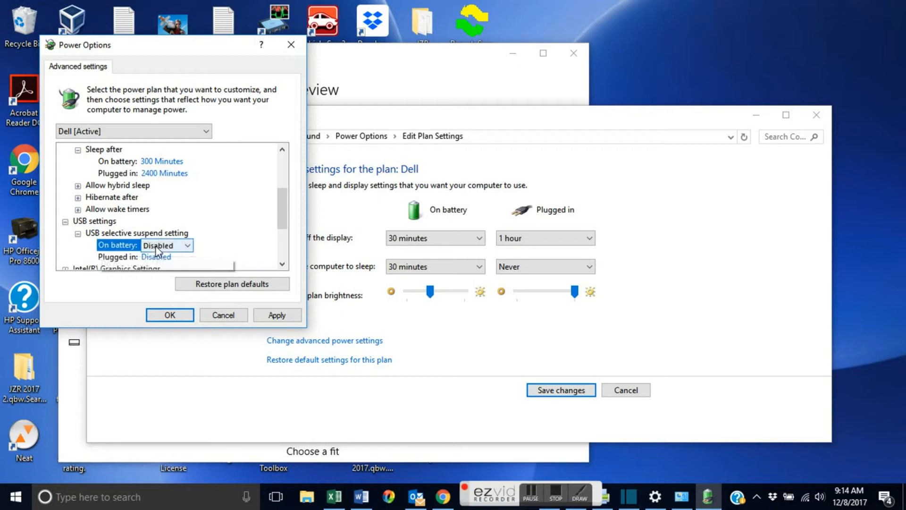
pyautogui.click(156, 246)
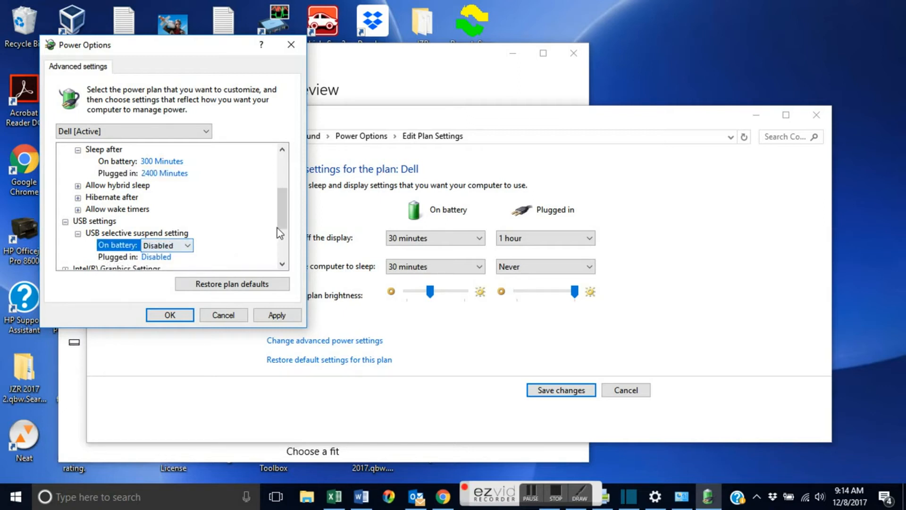
pyautogui.moveTo(281, 222); pyautogui.dragTo(281, 243)
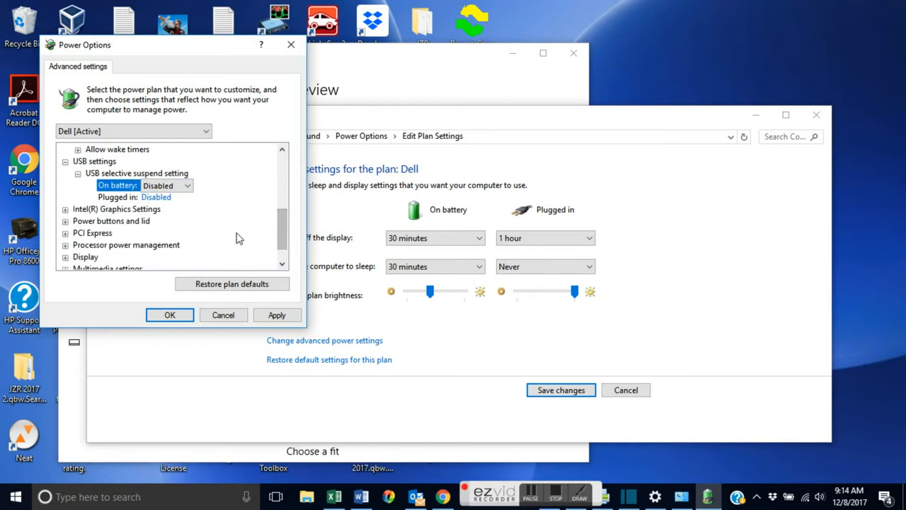
# - Check minimum processor state, Active cooling policy and 100% maximum processor state
pyautogui.click(66, 234)
pyautogui.moveTo(281, 224); pyautogui.dragTo(280, 232)
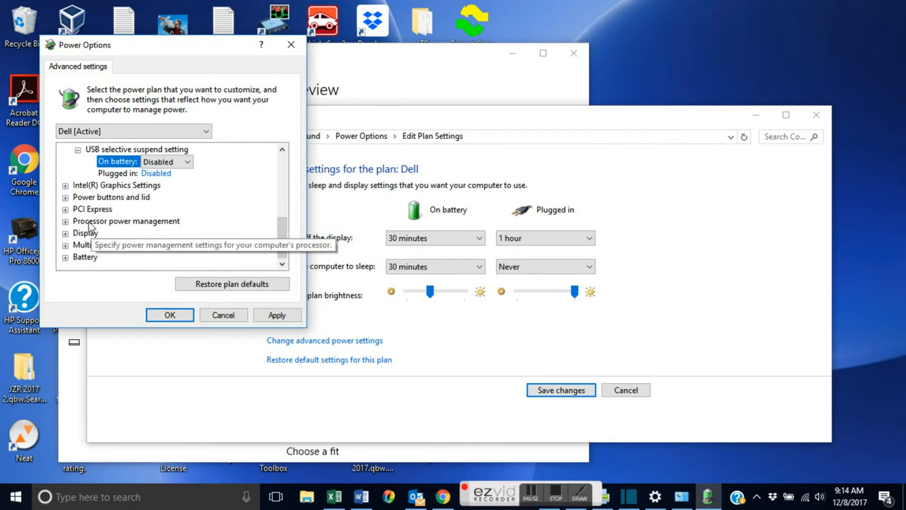
pyautogui.click(65, 221)
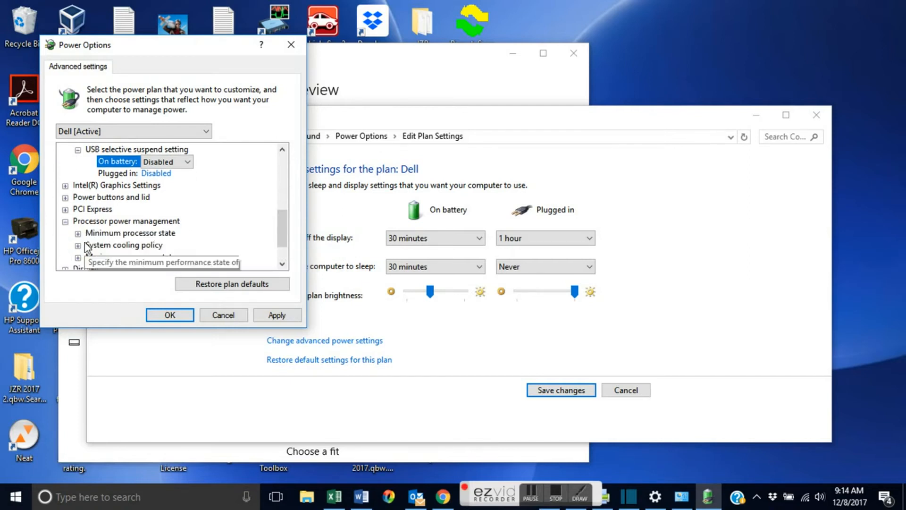
pyautogui.click(78, 233)
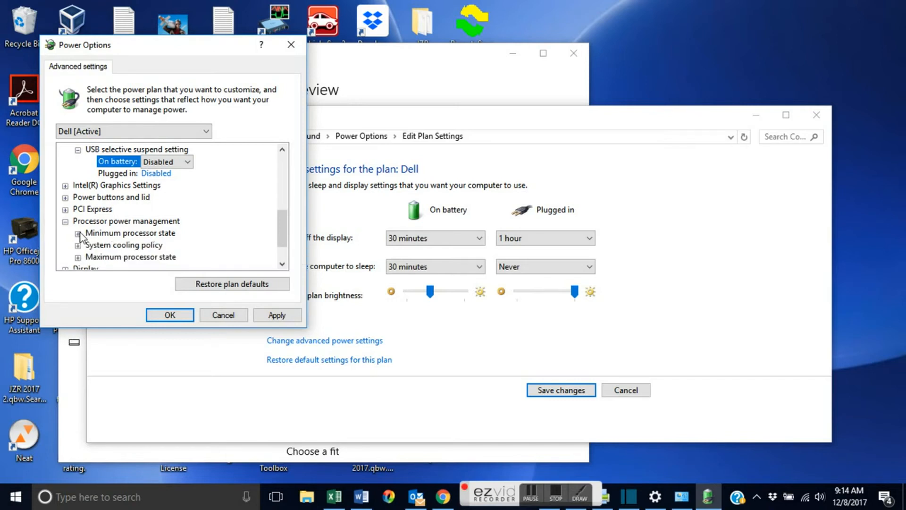
pyautogui.click(78, 245)
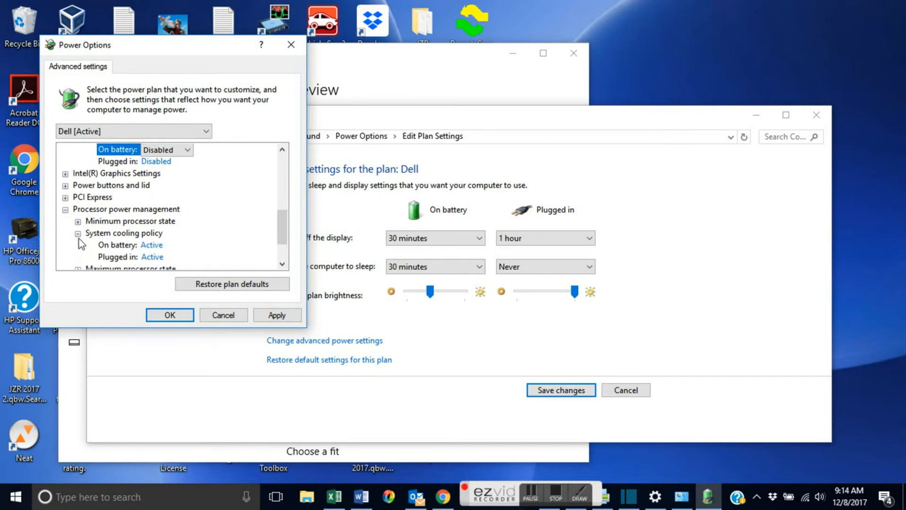
pyautogui.click(78, 233)
pyautogui.click(78, 246)
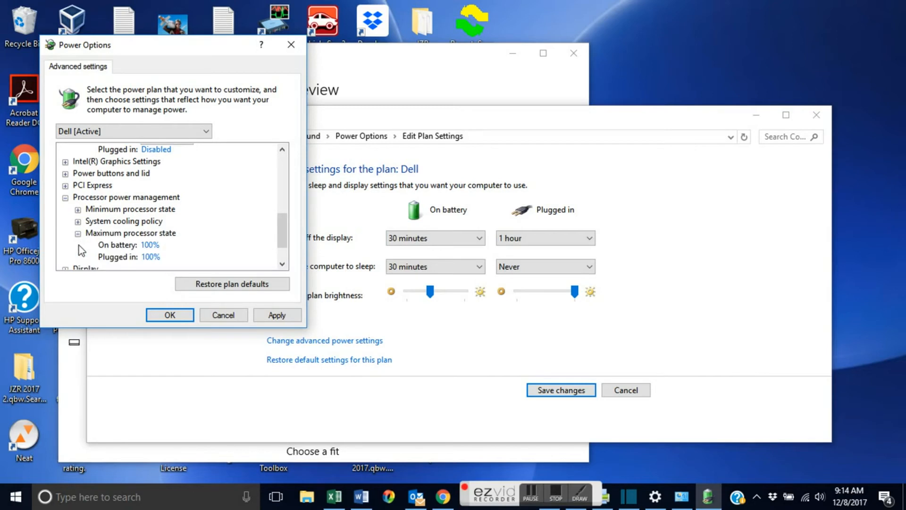
pyautogui.click(78, 234)
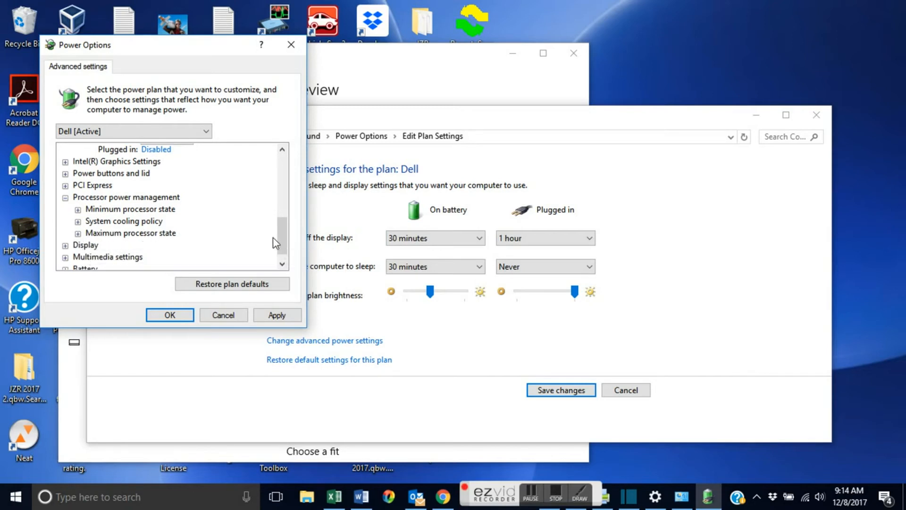
pyautogui.moveTo(287, 226); pyautogui.dragTo(287, 228)
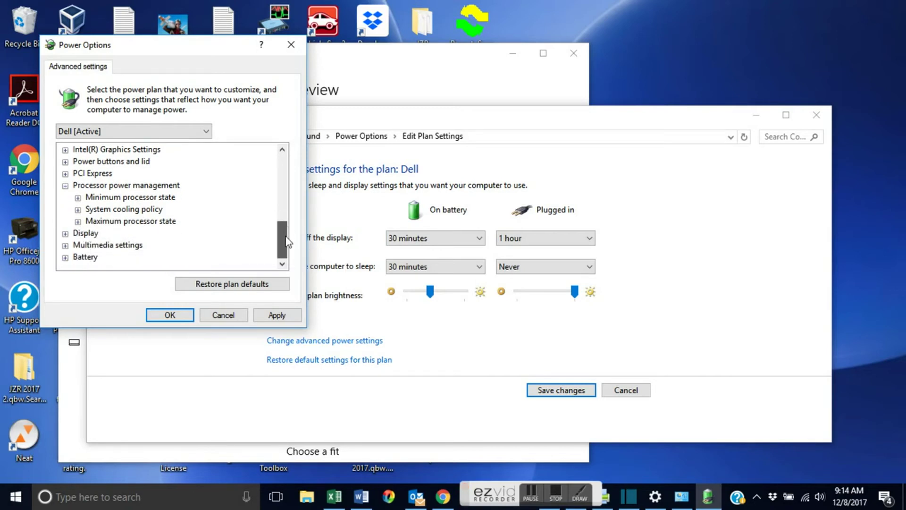
# - Review the critical battery action and level, and the 10% low battery level
pyautogui.click(67, 257)
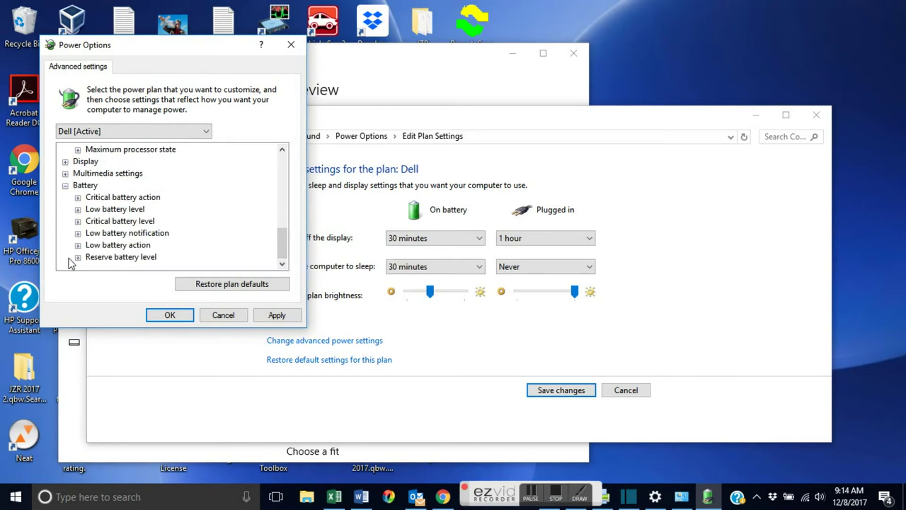
pyautogui.click(78, 198)
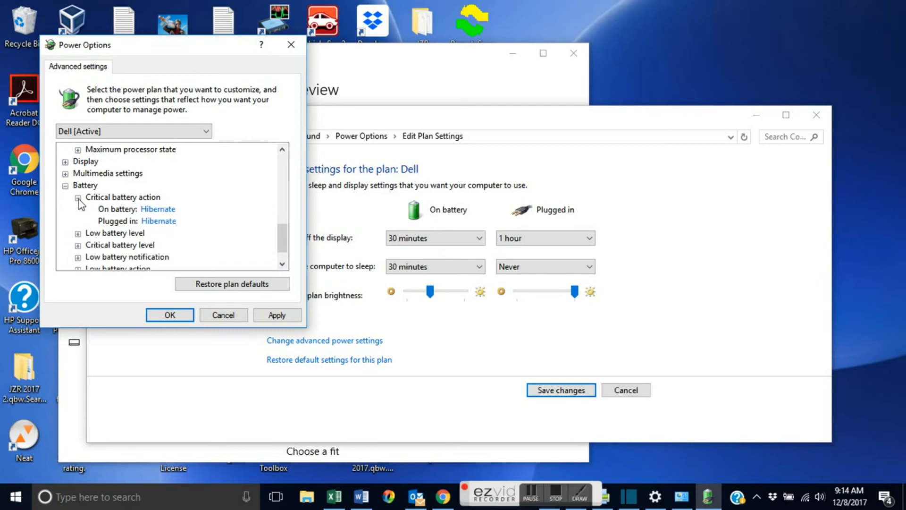
pyautogui.click(78, 198)
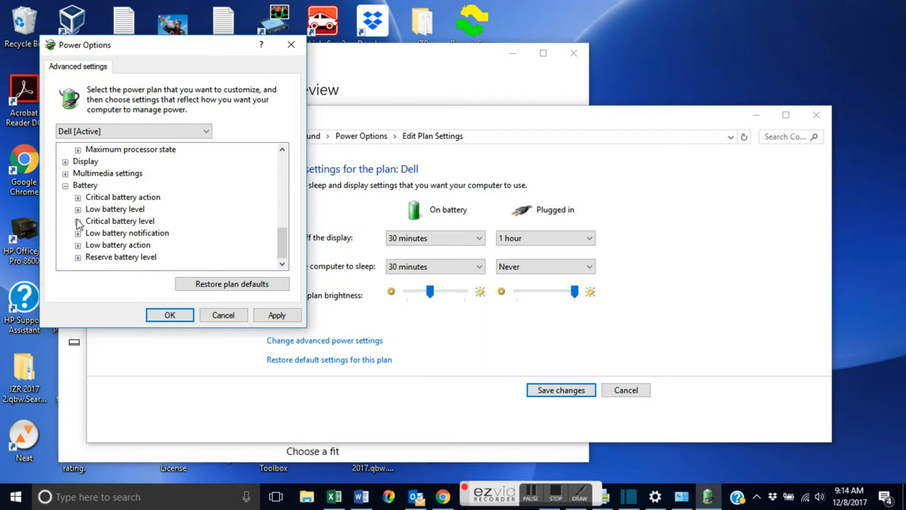
pyautogui.click(78, 221)
pyautogui.click(78, 221)
pyautogui.click(77, 210)
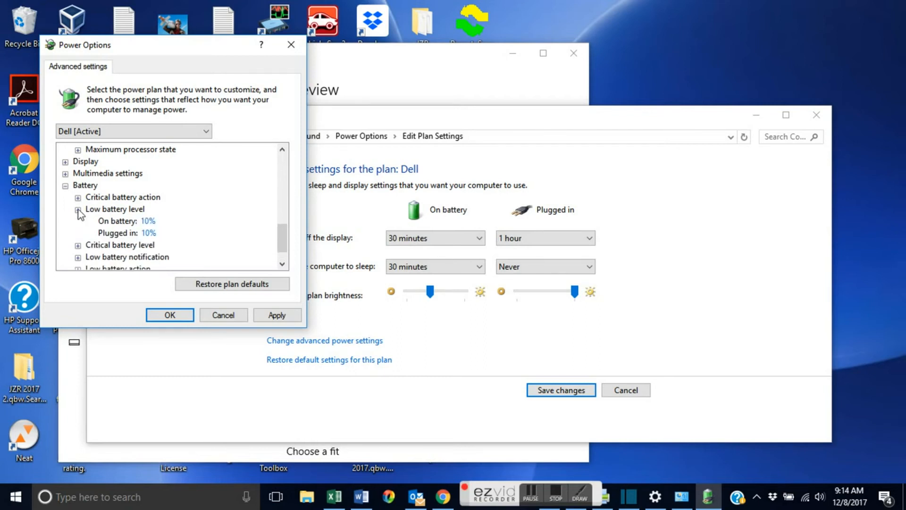
pyautogui.click(78, 209)
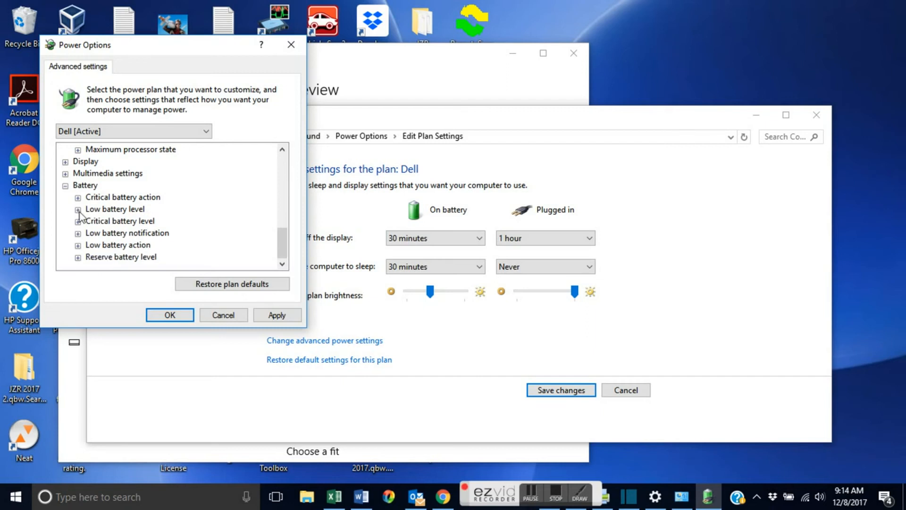
# - Review low battery notification, the Do nothing low battery action and 7% reserve level
pyautogui.click(78, 233)
pyautogui.click(78, 245)
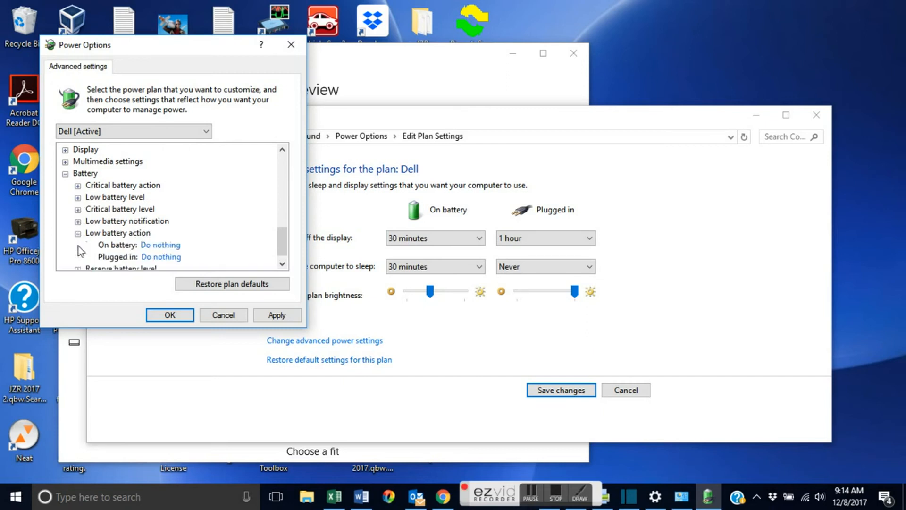
pyautogui.click(78, 233)
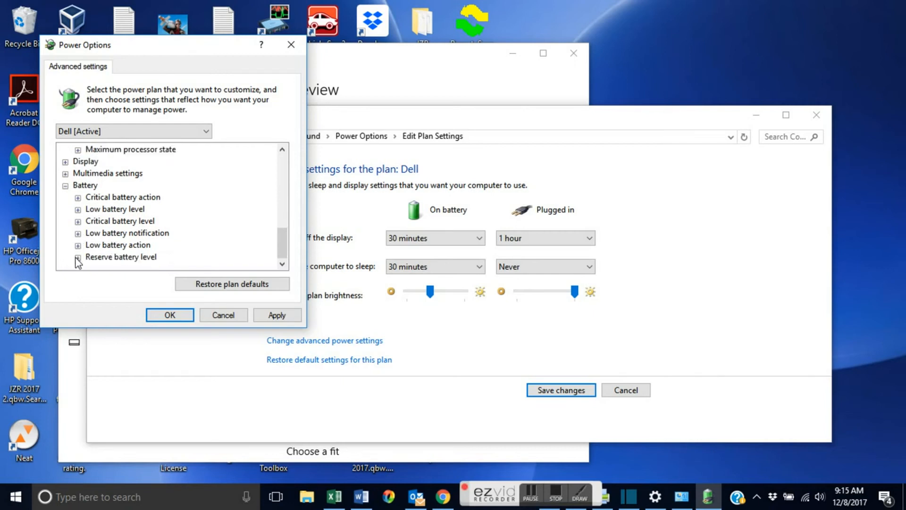
pyautogui.click(78, 257)
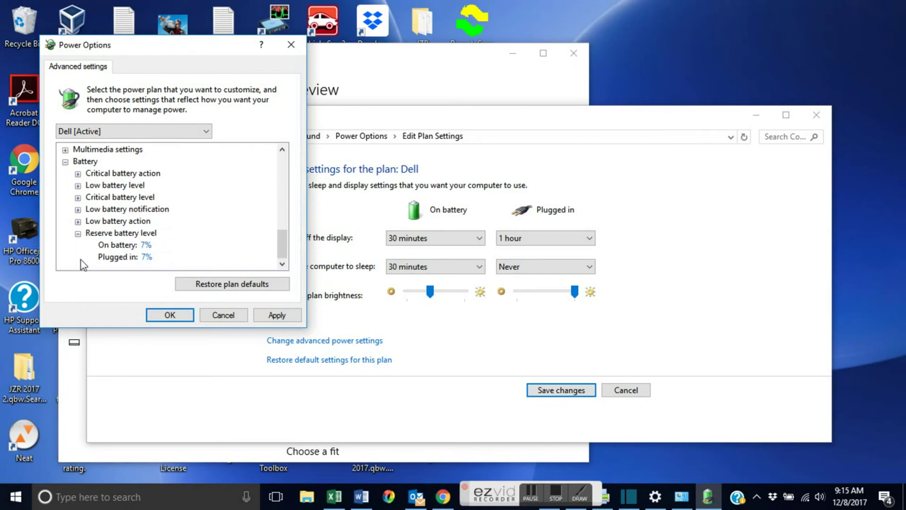
pyautogui.click(77, 234)
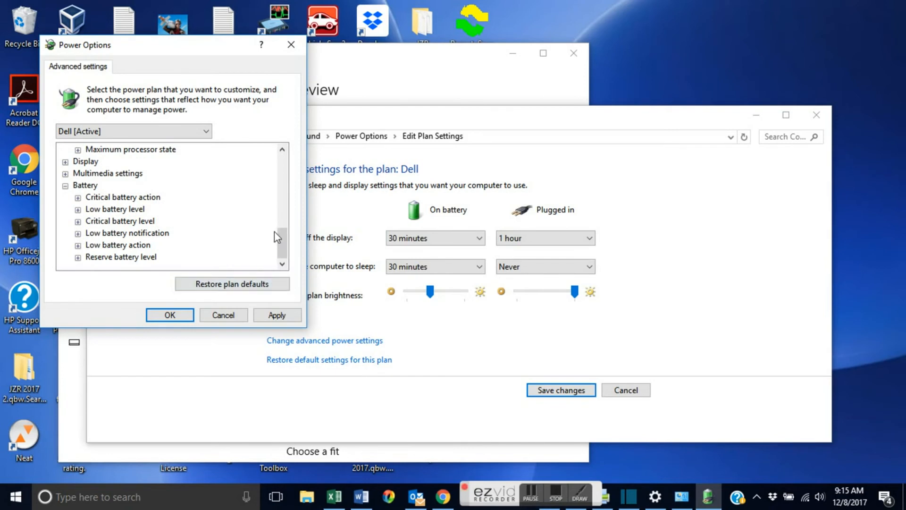
pyautogui.moveTo(286, 242); pyautogui.dragTo(288, 148)
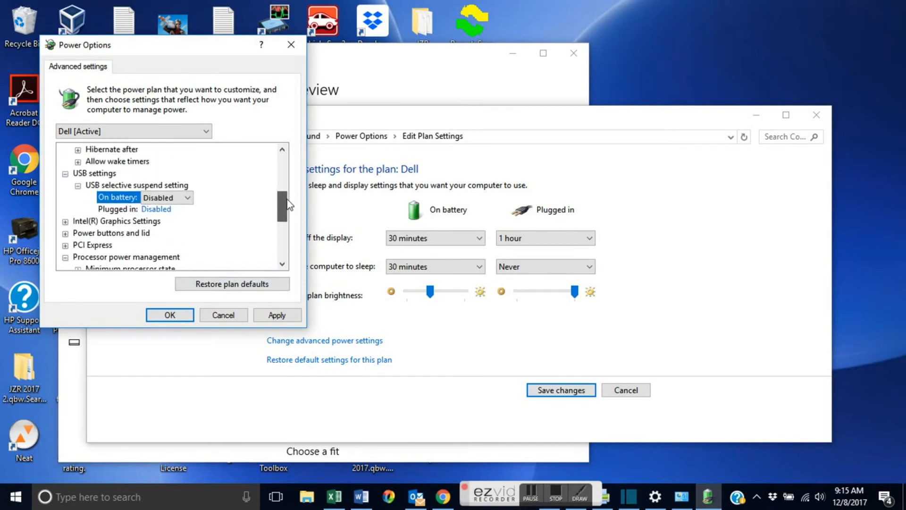
# - Apply and save the Dell plan changes, then close Power Options and Settings
pyautogui.click(280, 318)
pyautogui.click(170, 319)
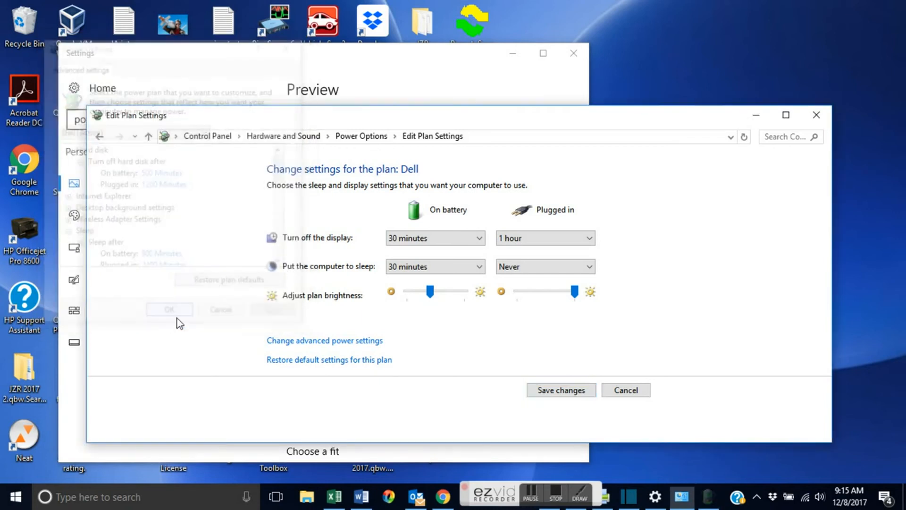
pyautogui.click(561, 389)
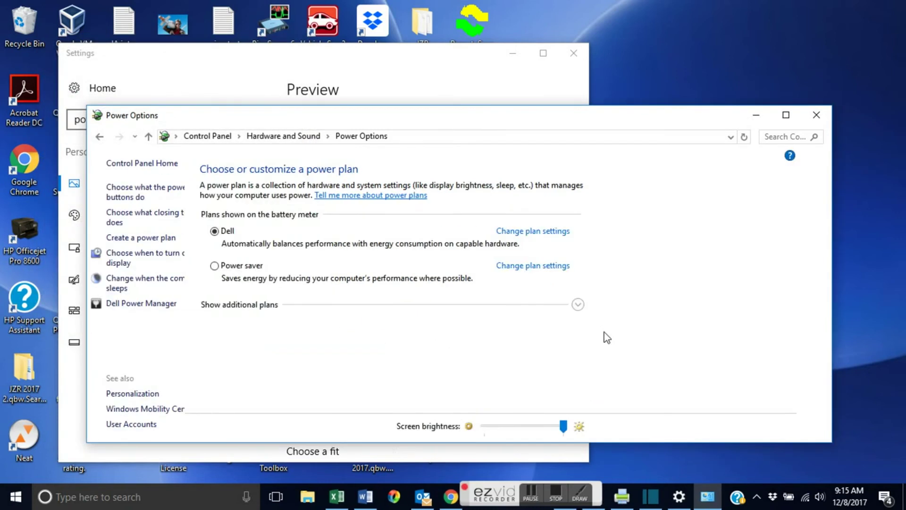
pyautogui.click(817, 115)
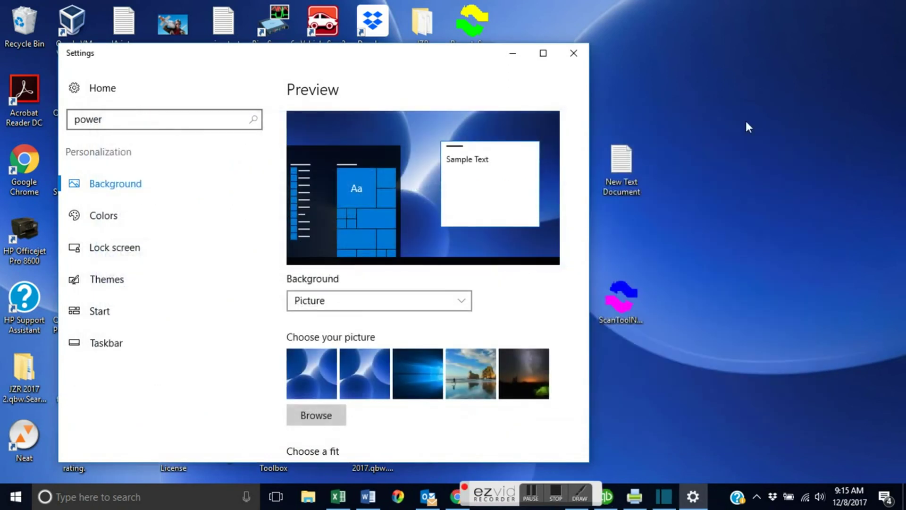
pyautogui.click(574, 53)
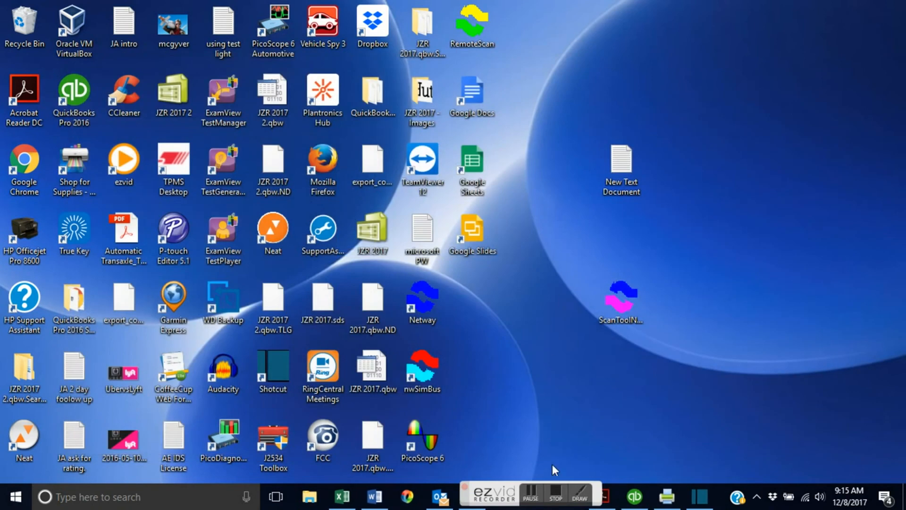